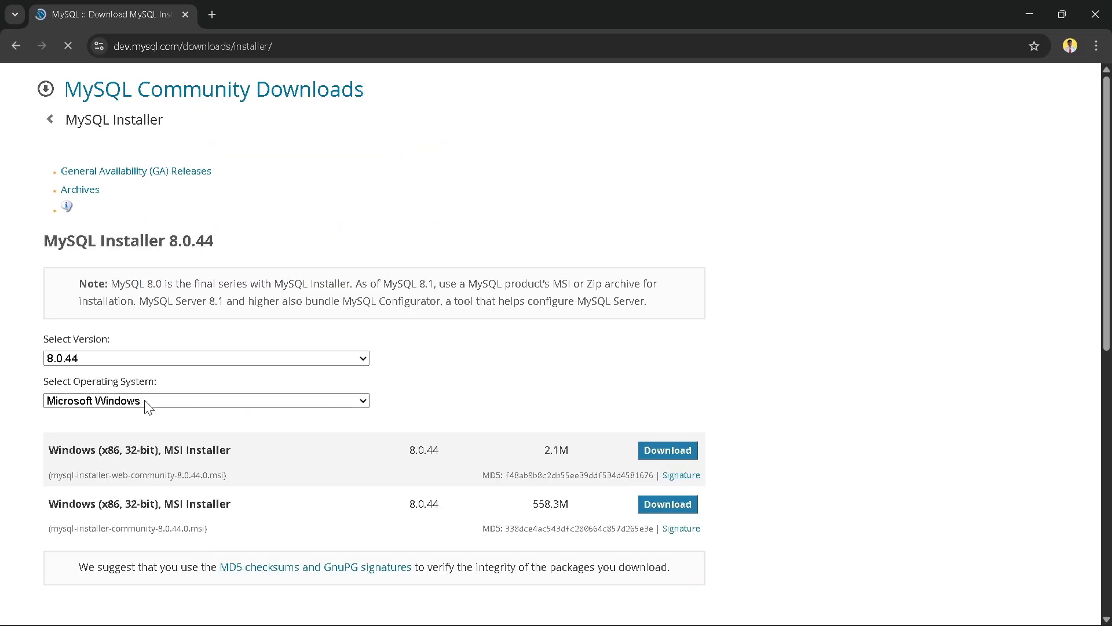
- Download the 2.1 MB MySQL Installer 8.0.44 web package without logging in, and launch the downloaded installer
scroll(148, 405, down, 1)
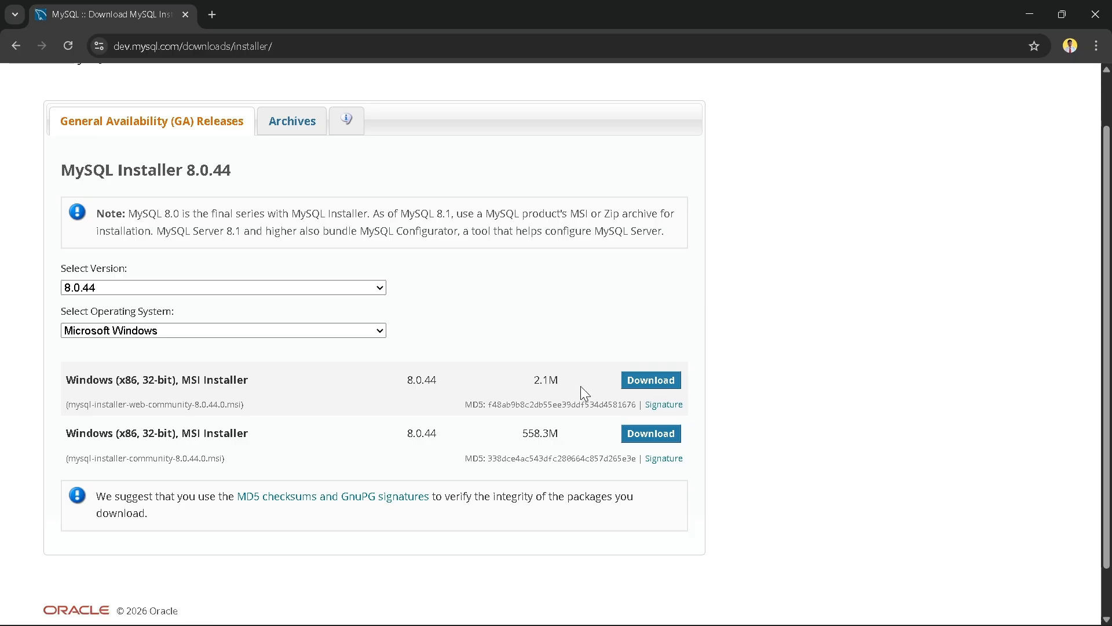
click(652, 386)
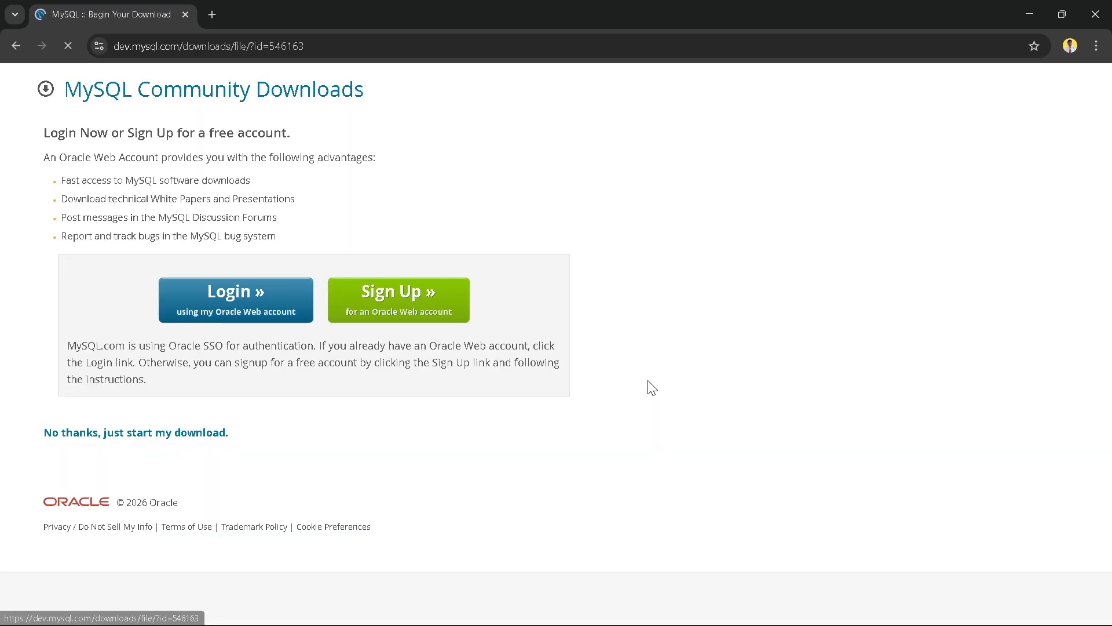
click(139, 439)
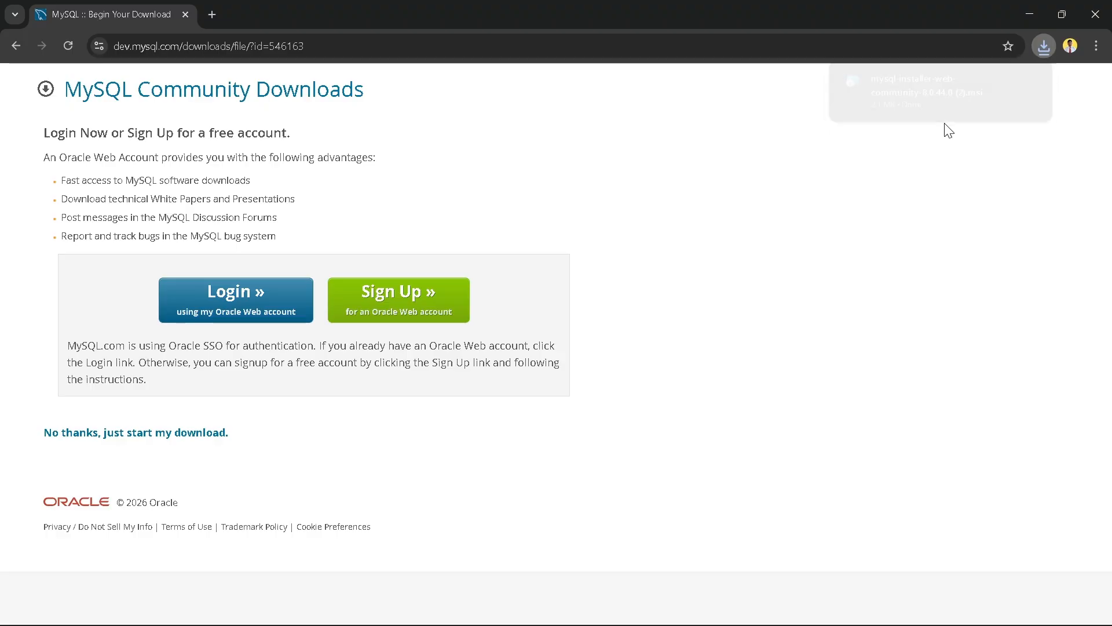
click(1044, 45)
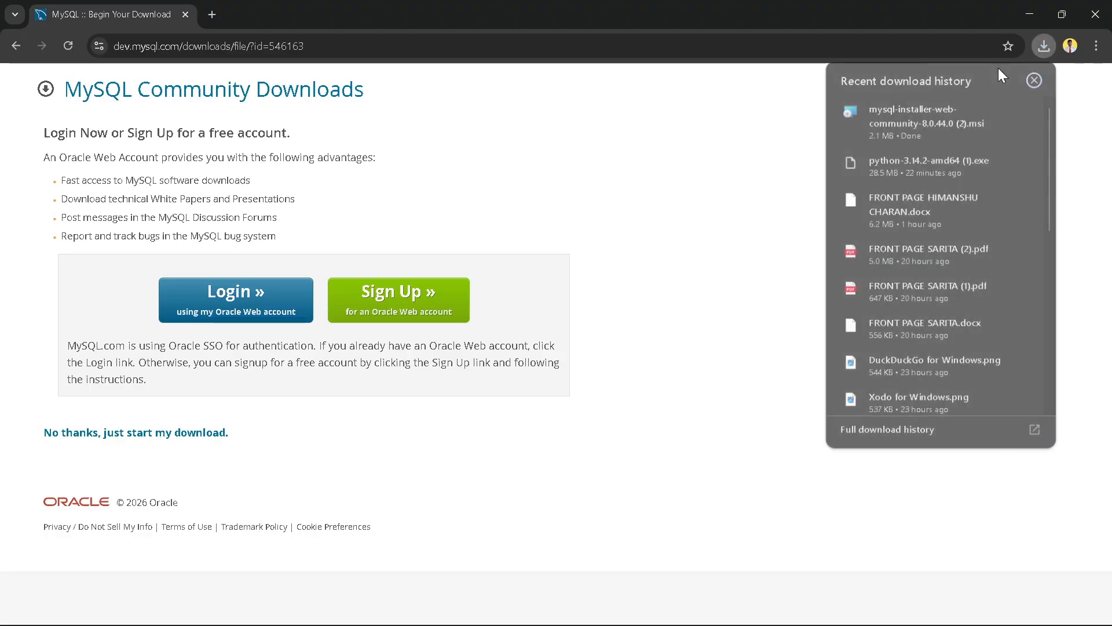
click(920, 113)
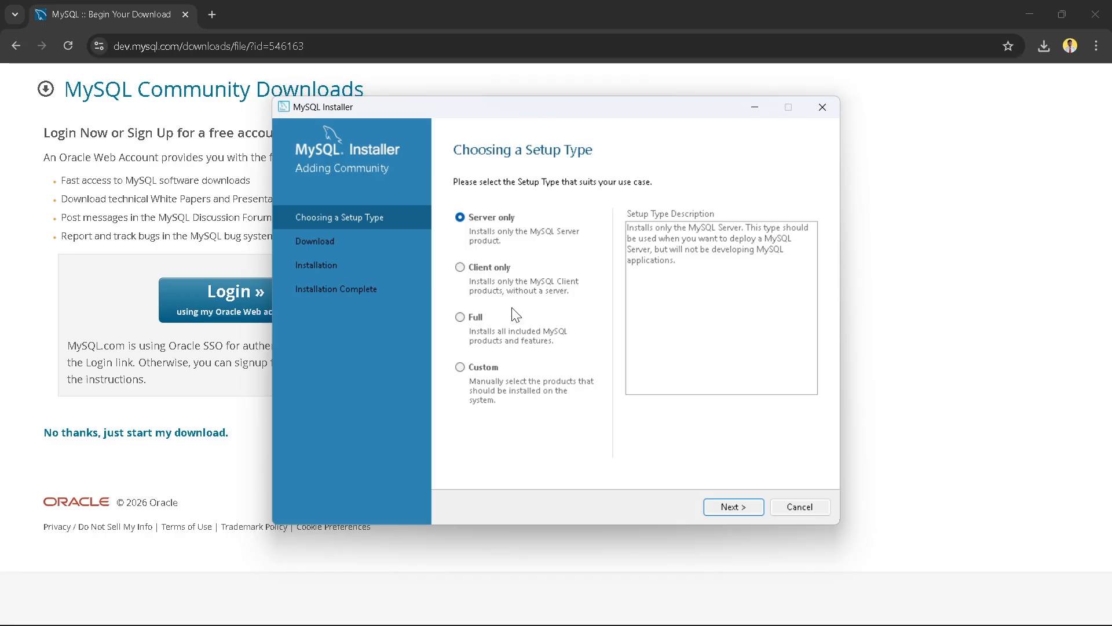
- Choose the Full setup type and continue with the existing install paths despite the path conflicts
click(460, 318)
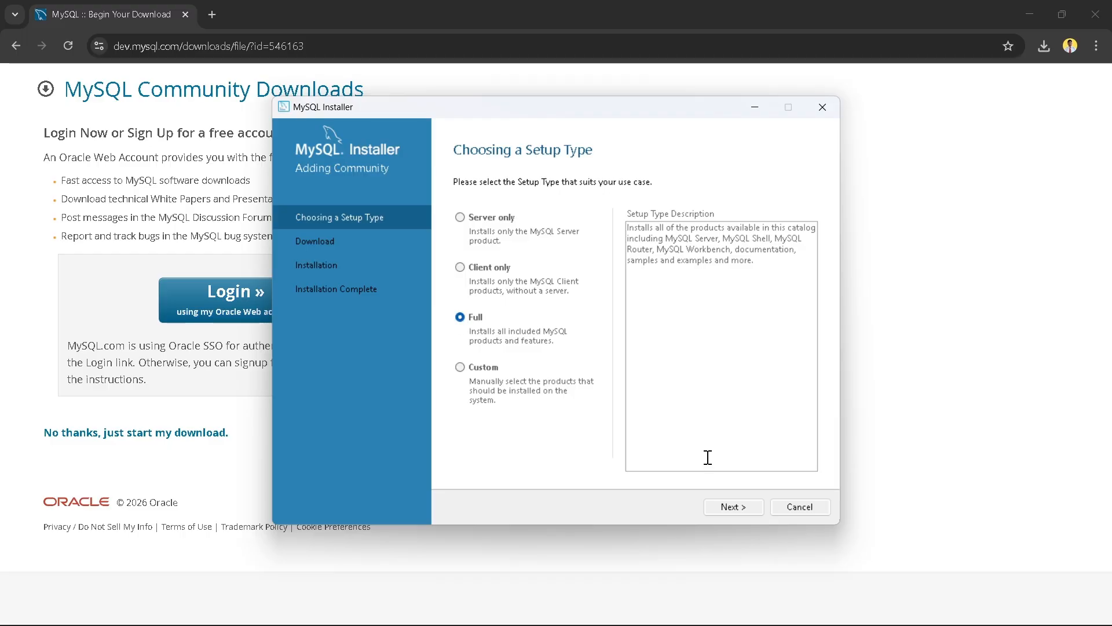
click(726, 509)
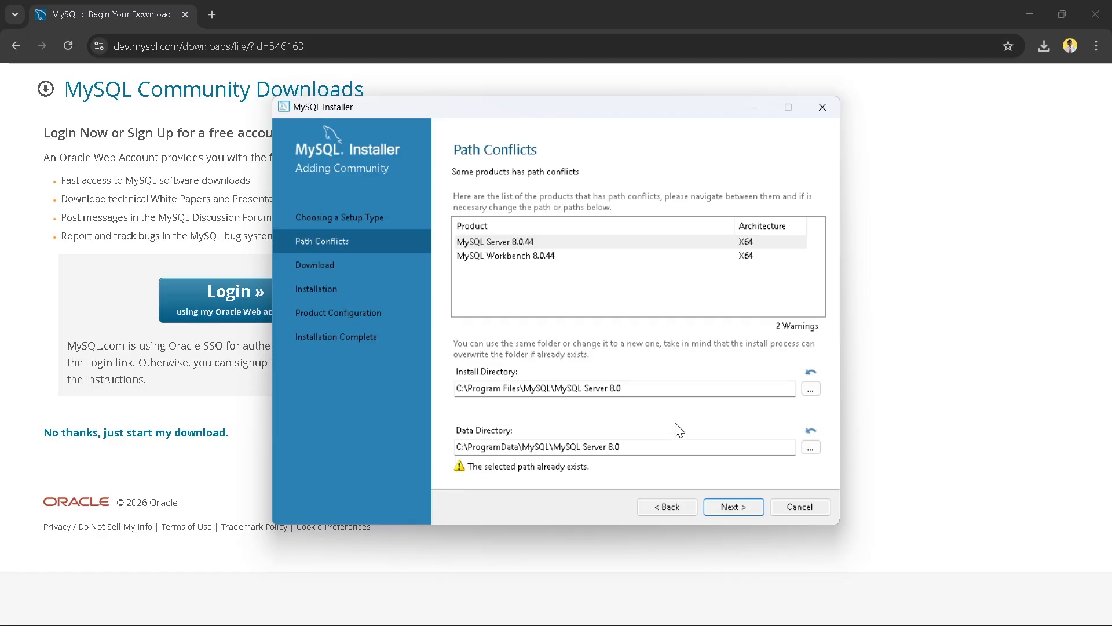
click(734, 508)
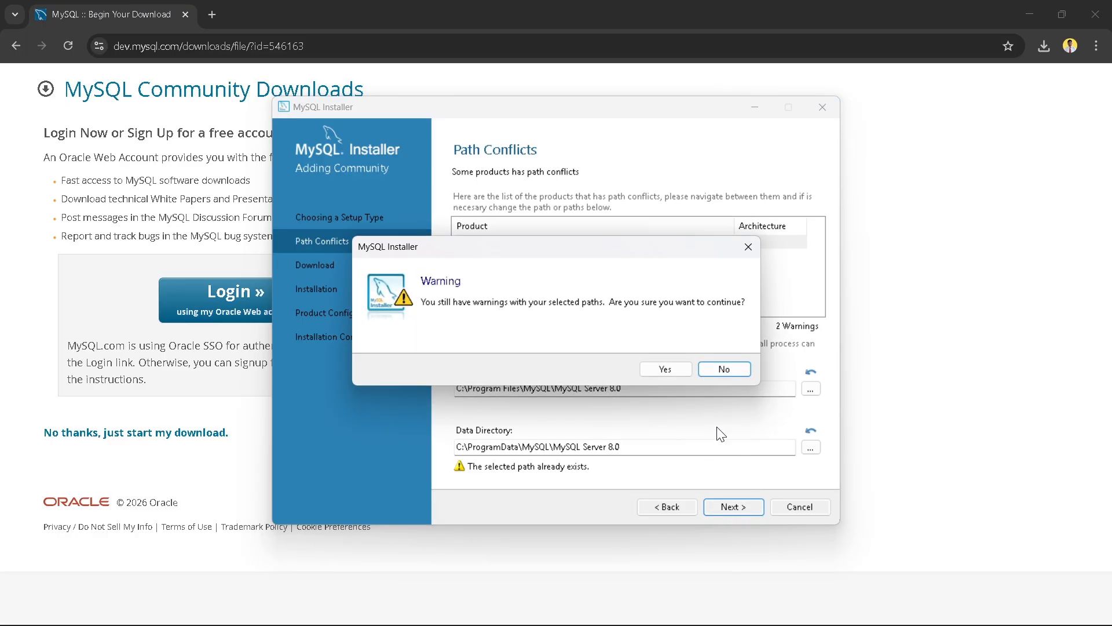
click(669, 369)
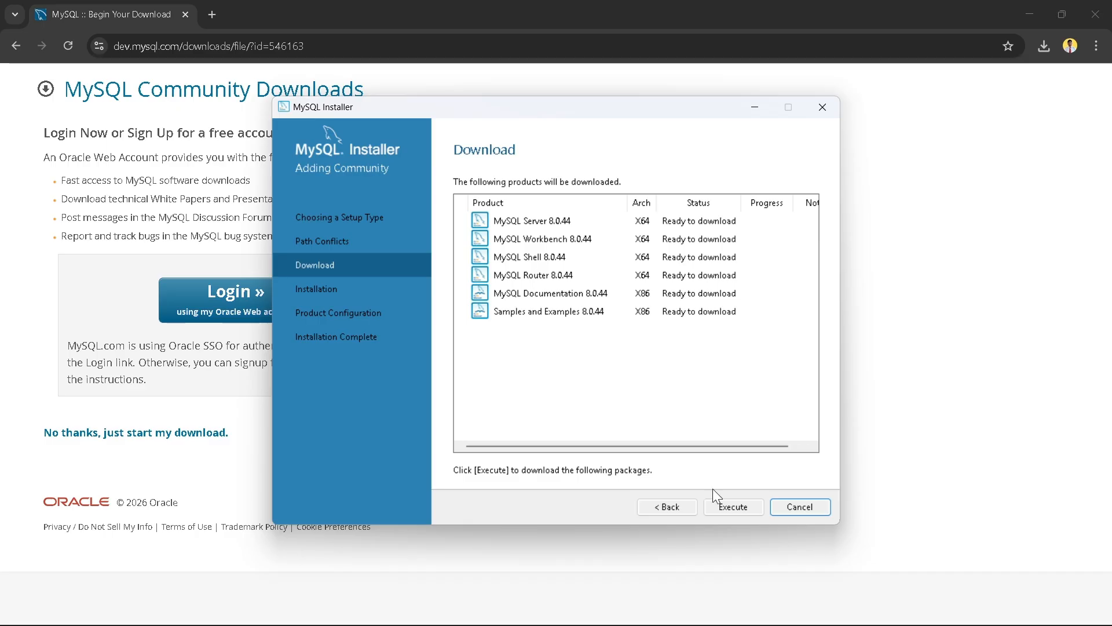
- Download and install all the listed MySQL 8.0.44 products, and proceed to product configuration
click(737, 508)
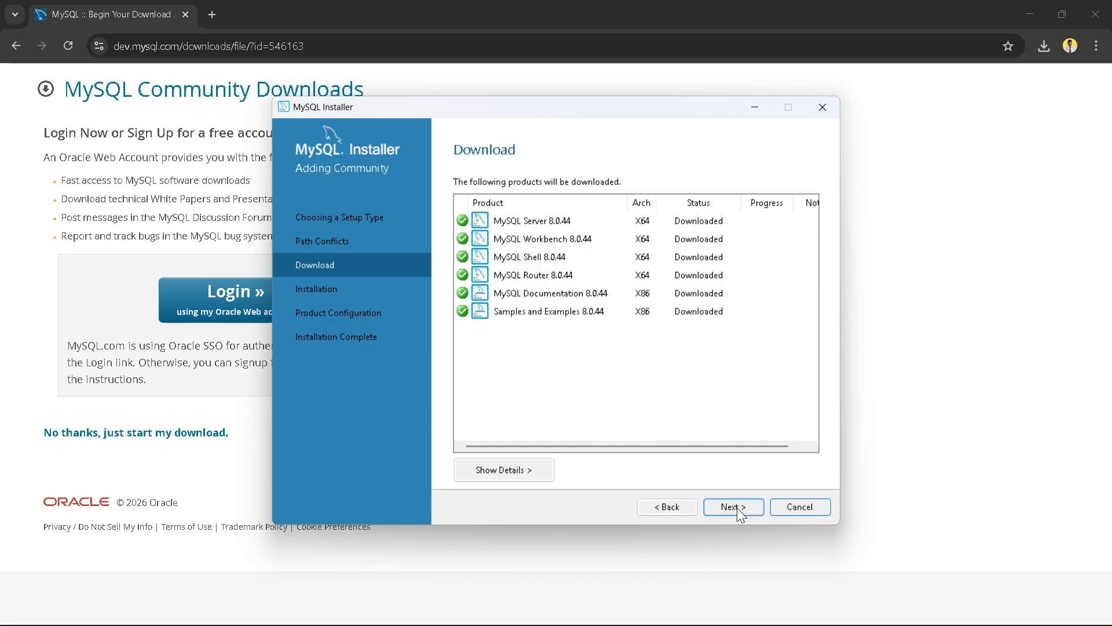
click(734, 507)
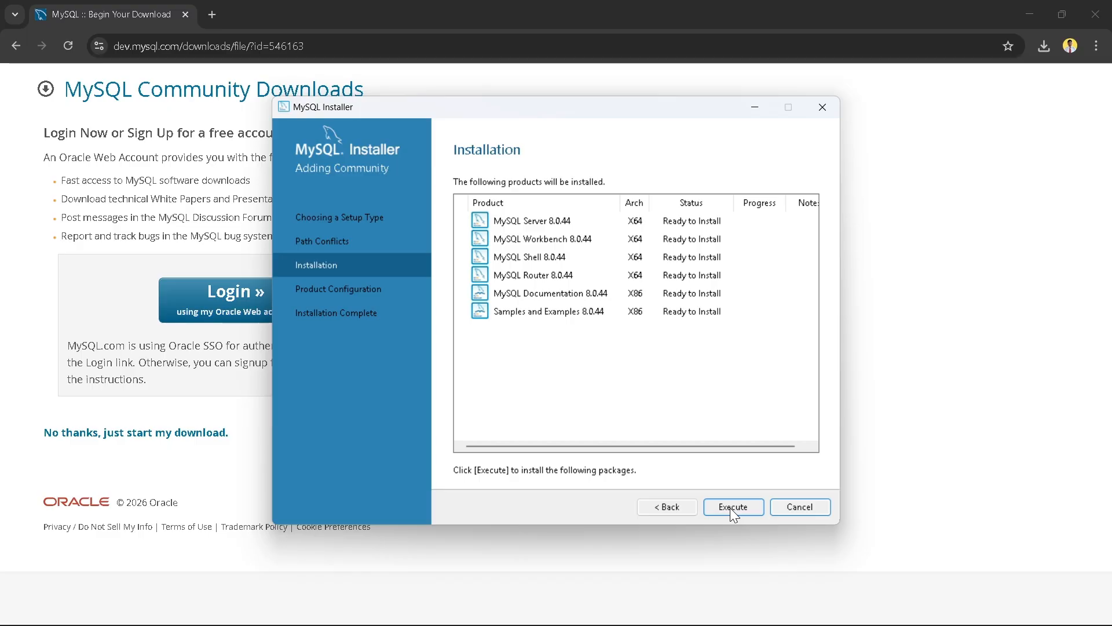
click(730, 507)
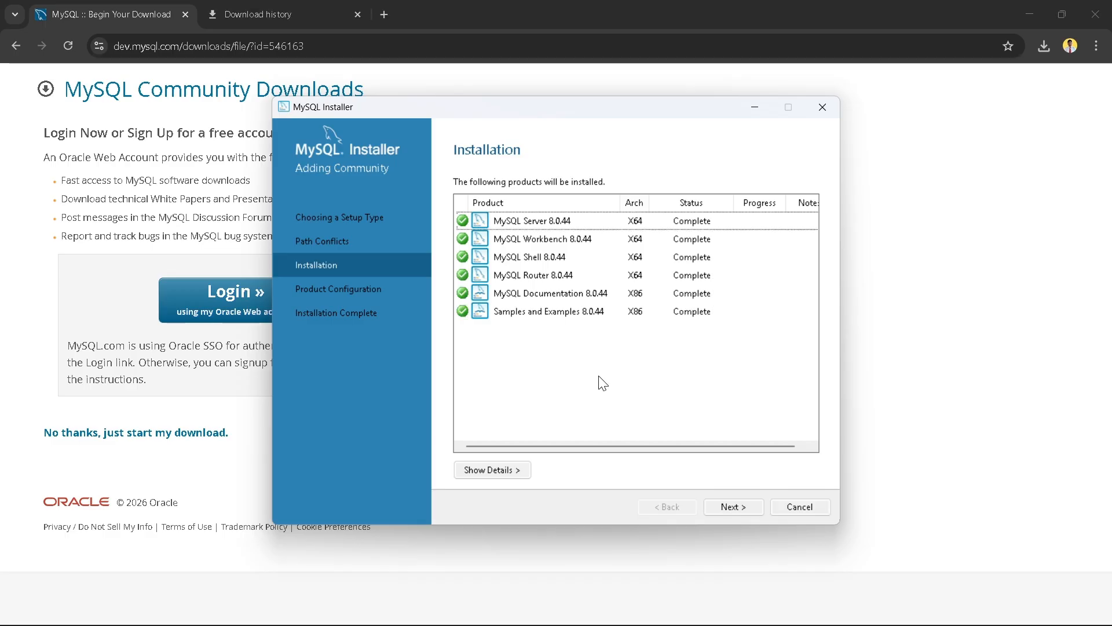
click(732, 508)
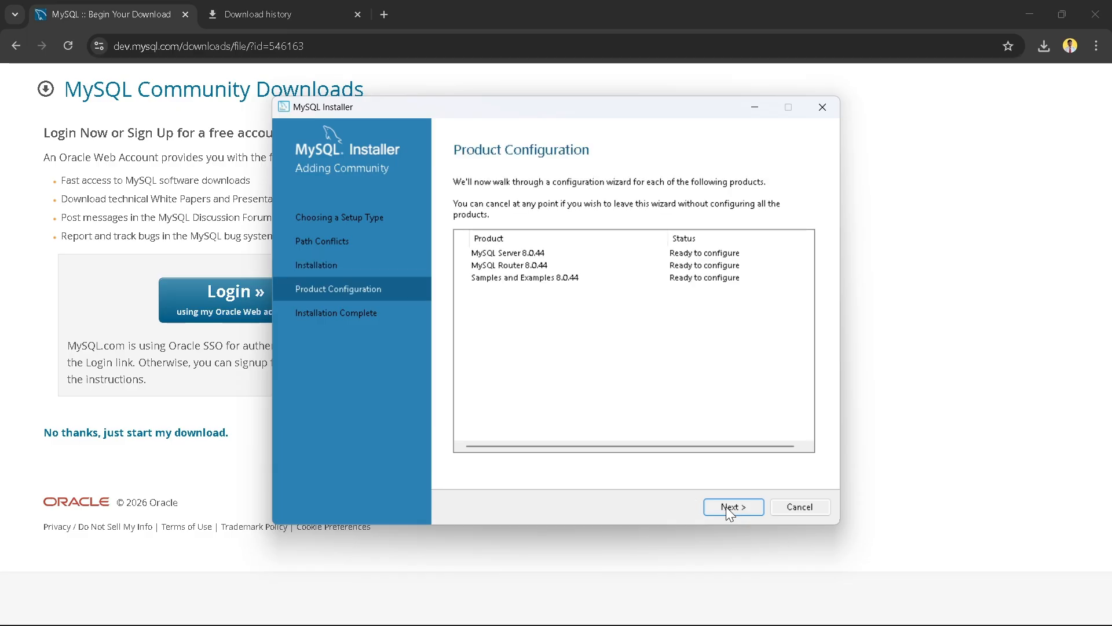
- Accept the default networking and strong password encryption for MySQL Server, and enter and check the current root password
click(725, 507)
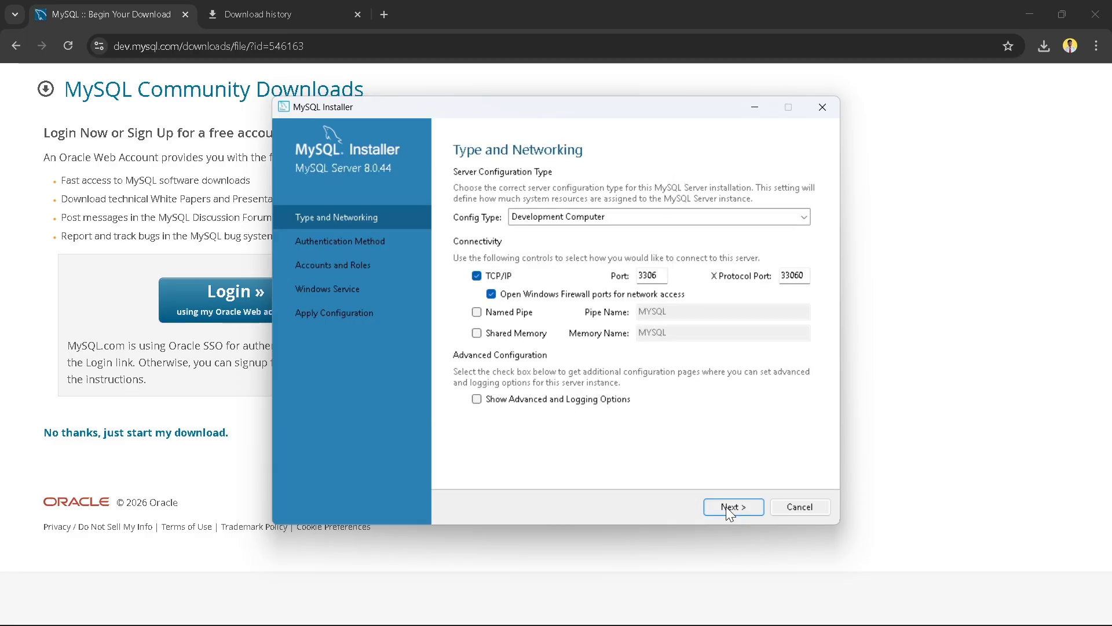
click(725, 506)
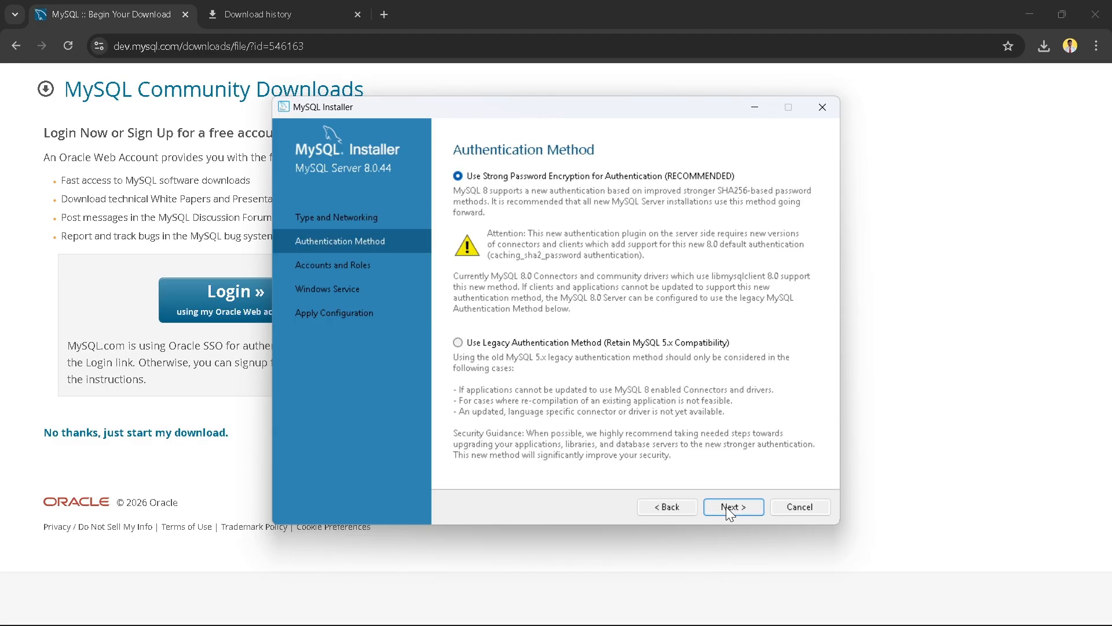
click(725, 507)
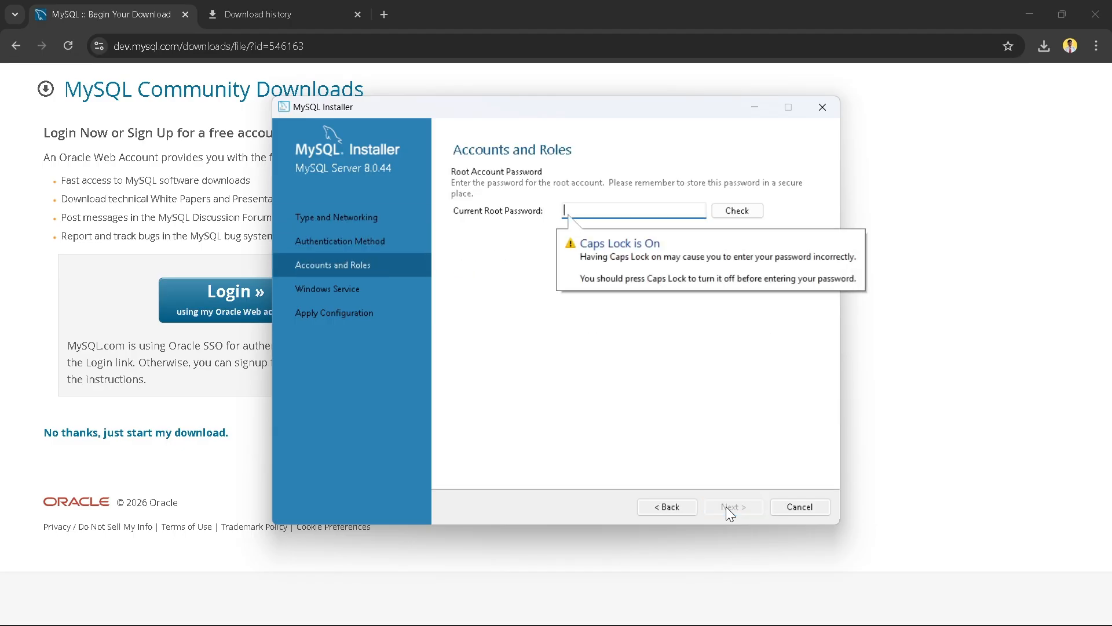
click(719, 212)
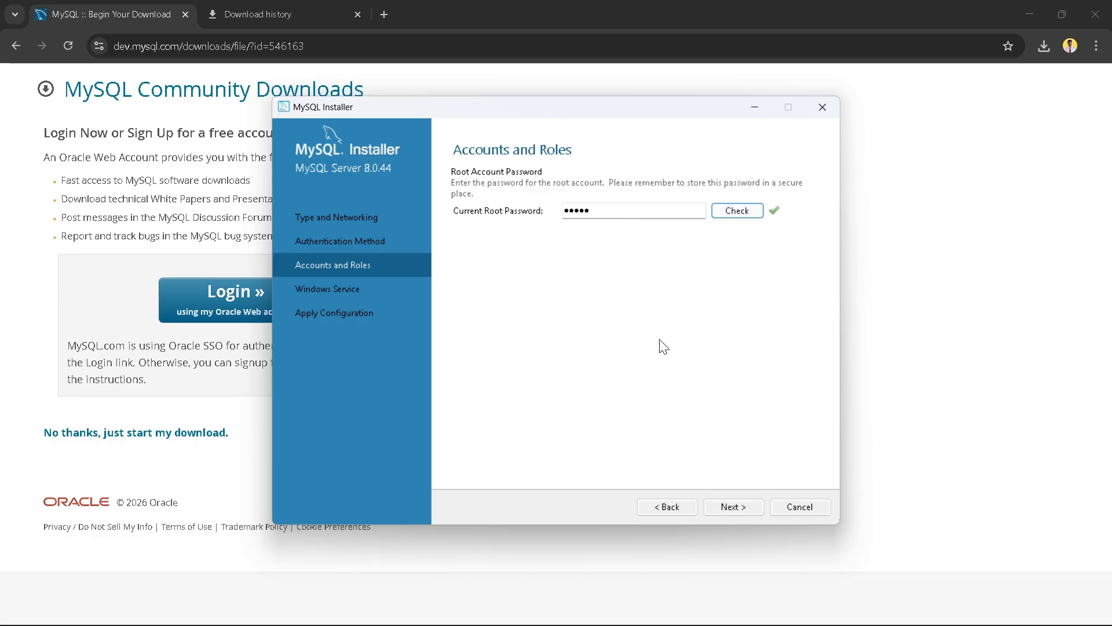
- Keep the Windows service named MYSQL80 under the Standard System Account, and apply the MySQL Server configuration
click(729, 506)
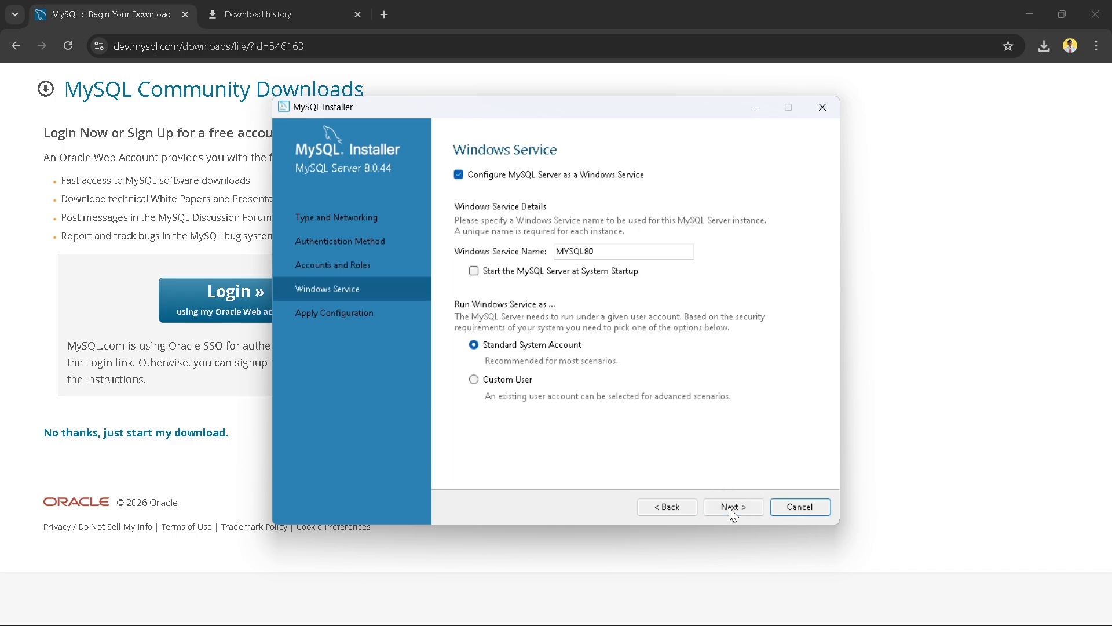
click(729, 506)
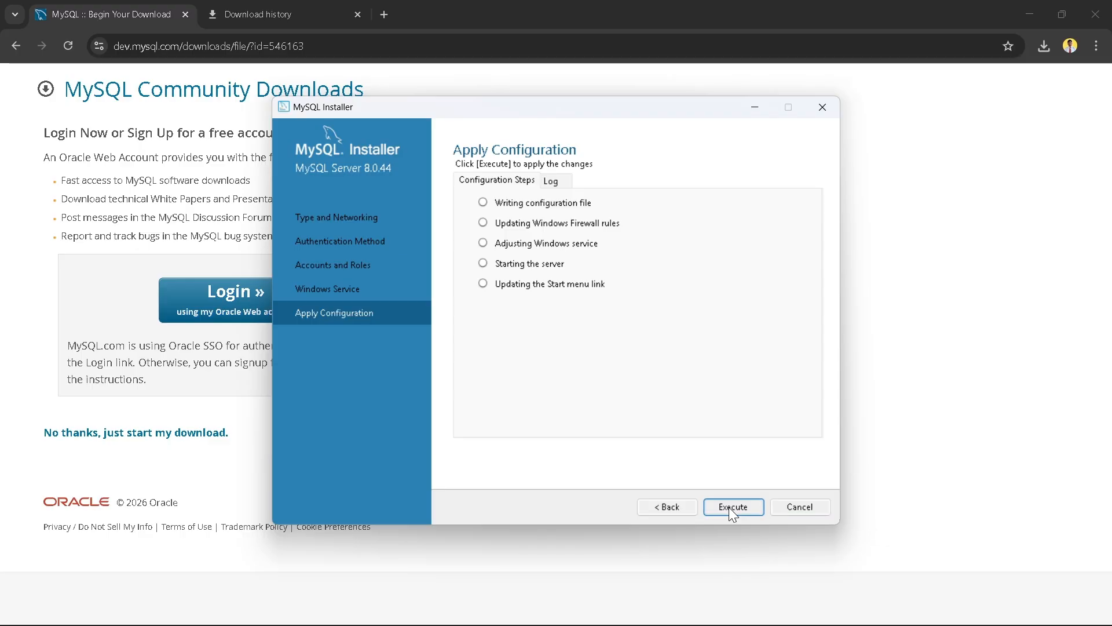
click(729, 507)
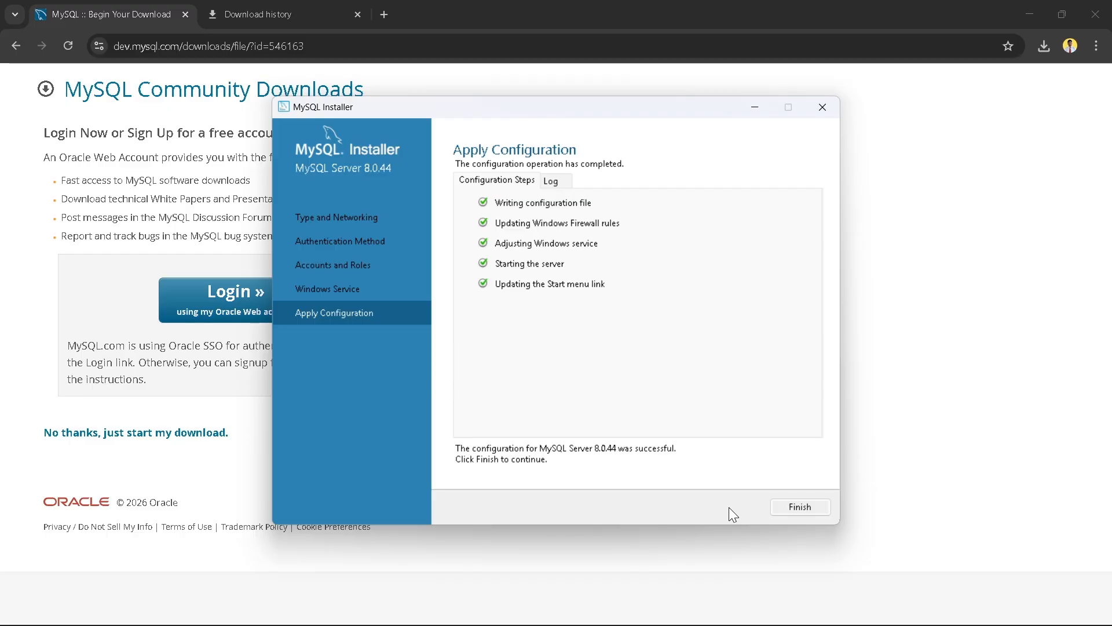
click(814, 512)
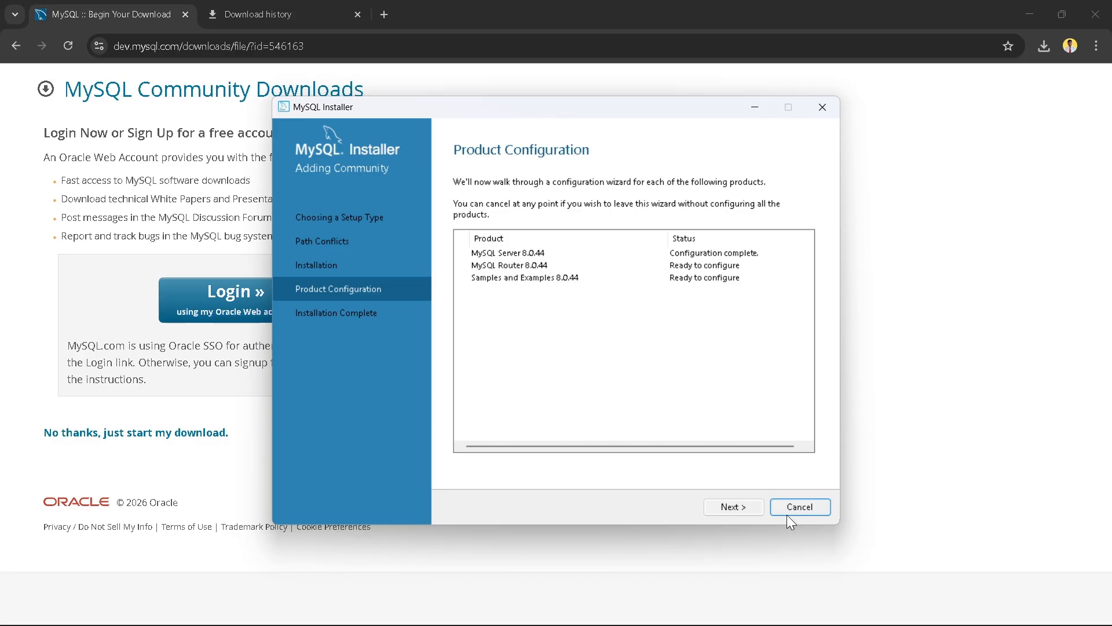
- Finish the MySQL Router configuration without bootstrapping it for InnoDB Cluster, and proceed to the Samples and Examples configuration
click(729, 510)
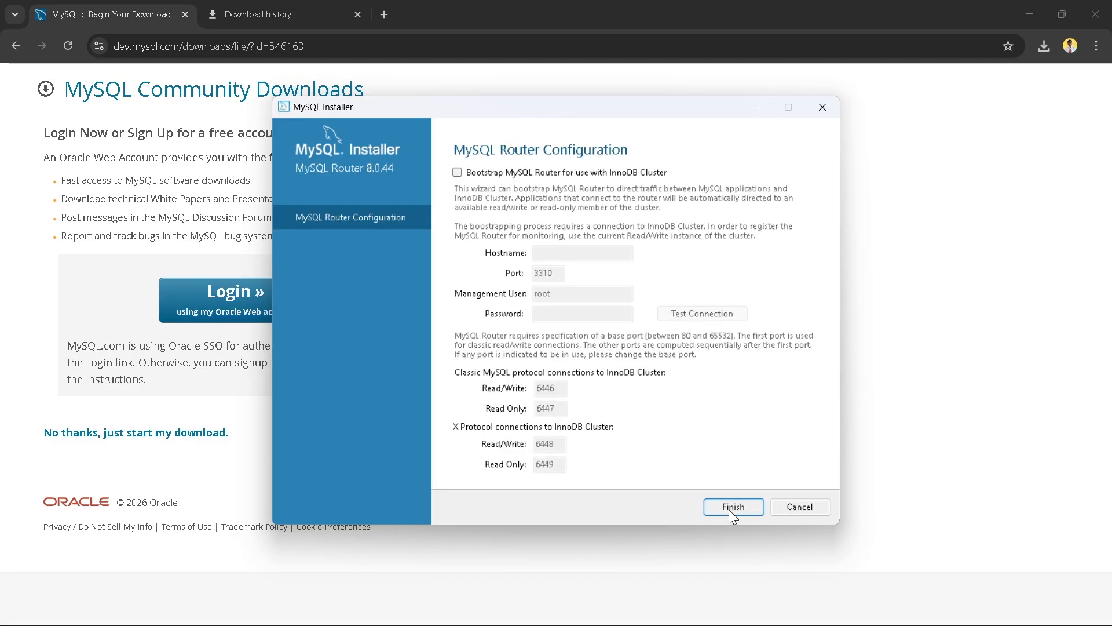
click(735, 509)
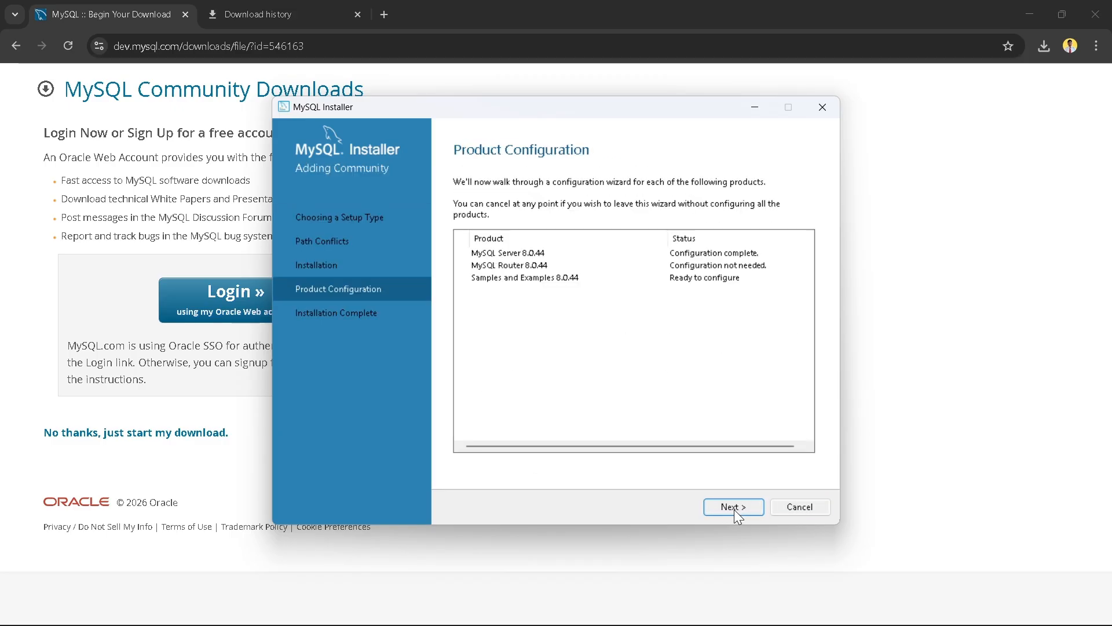
click(734, 510)
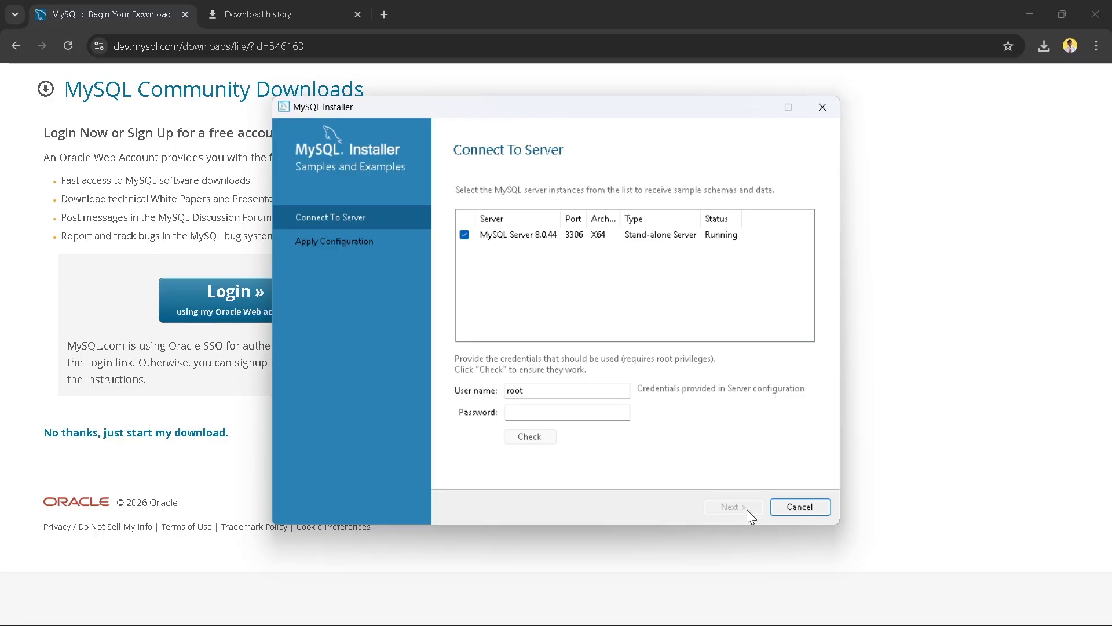
- Enter the root account password for MySQL Server 8.0.44 and check the connection credentials
click(574, 412)
text(r)
text(••••)
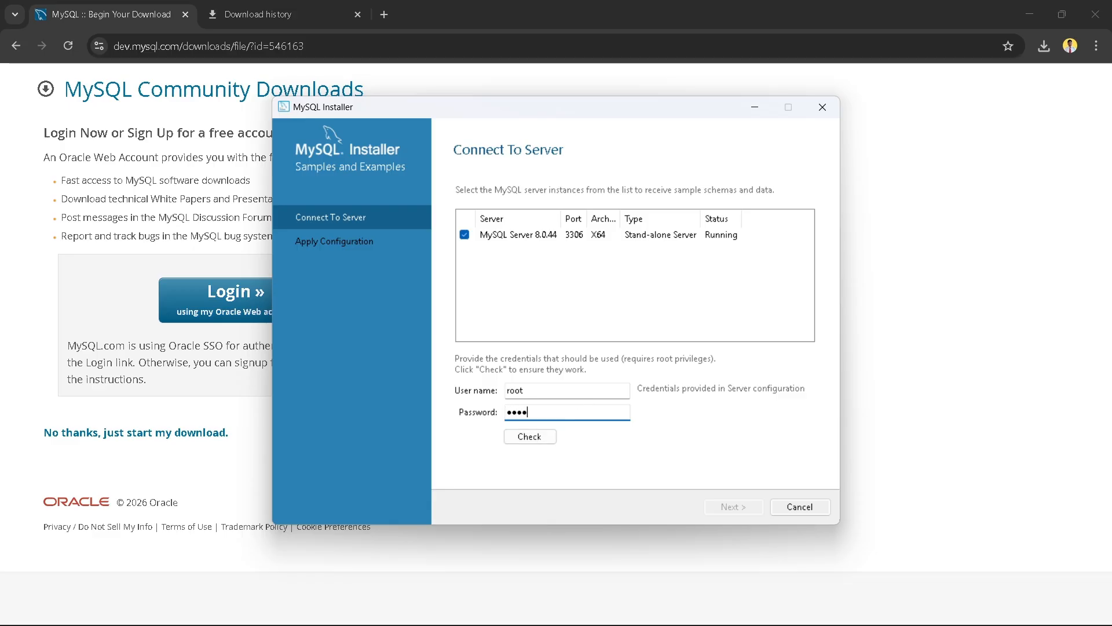
click(542, 441)
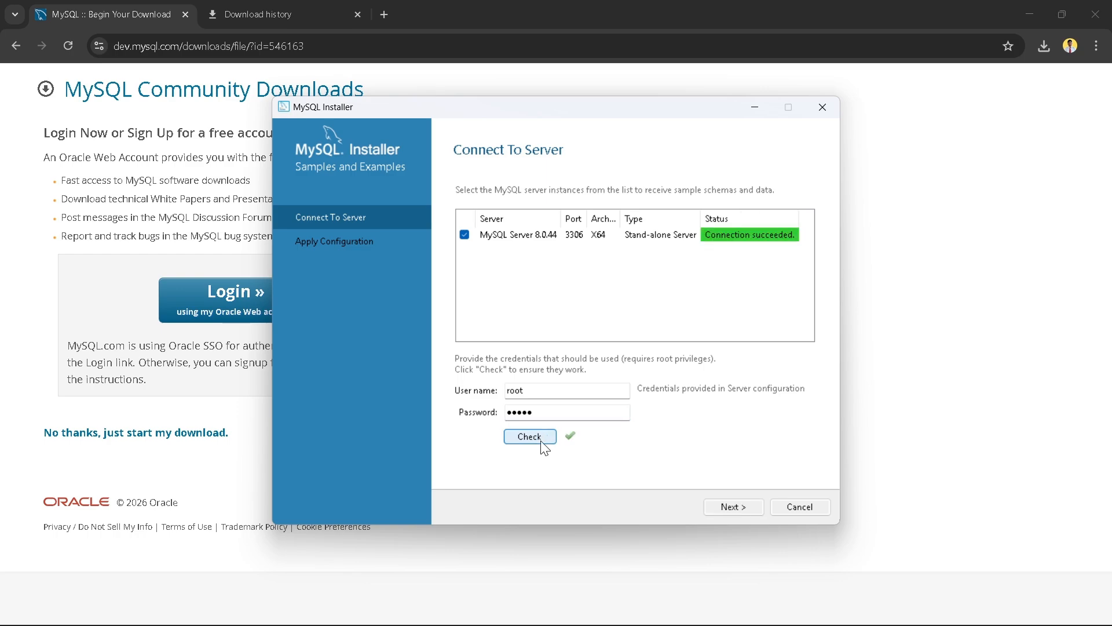
- Apply the Samples and Examples configuration to MySQL Server 8.0.44 and finish it
click(725, 510)
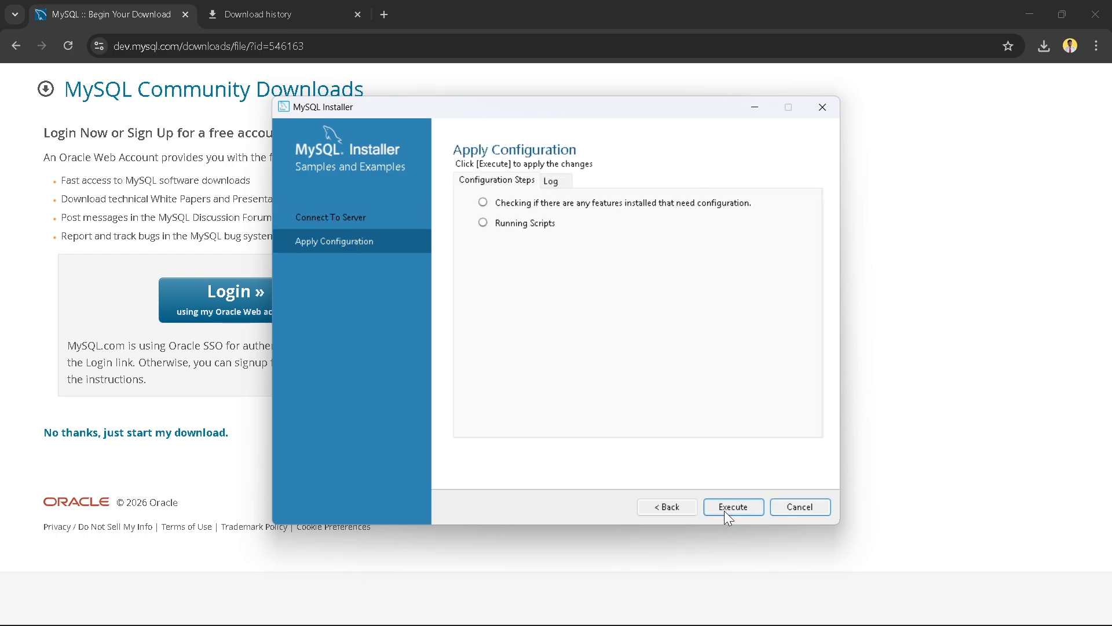
click(733, 509)
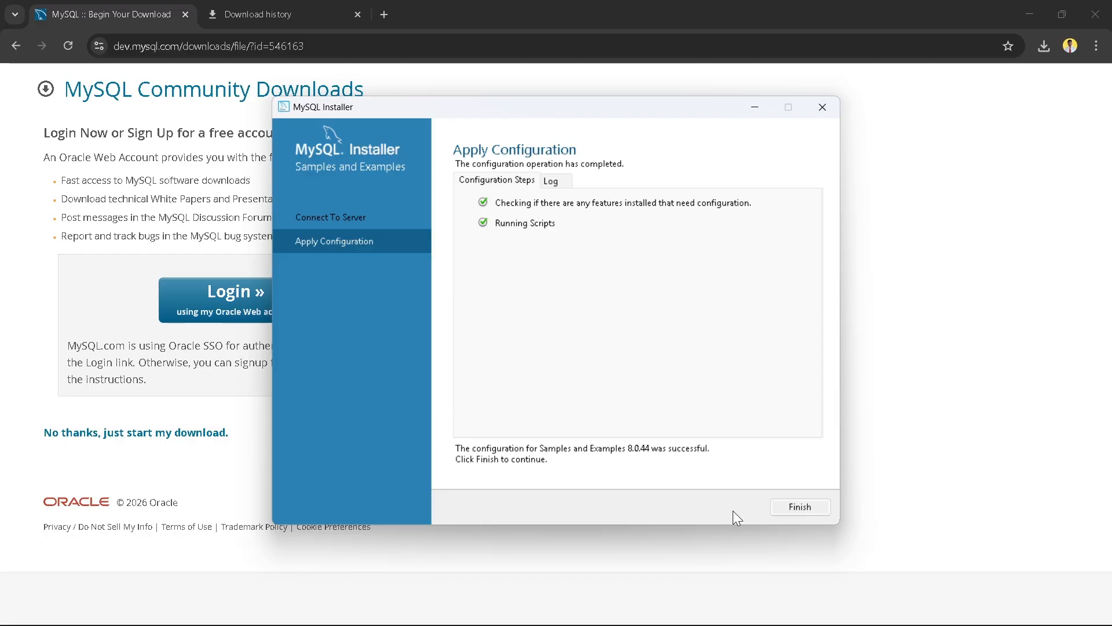
click(800, 507)
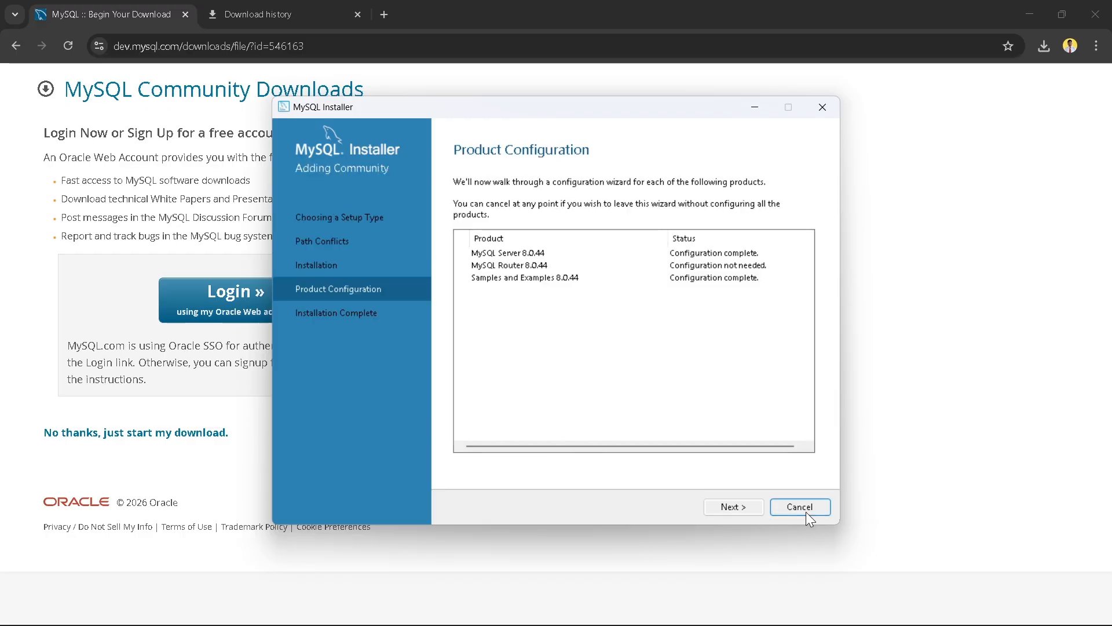
- Complete the MySQL installation with Workbench and Shell set to start, and close the MySQL Shell window
click(745, 509)
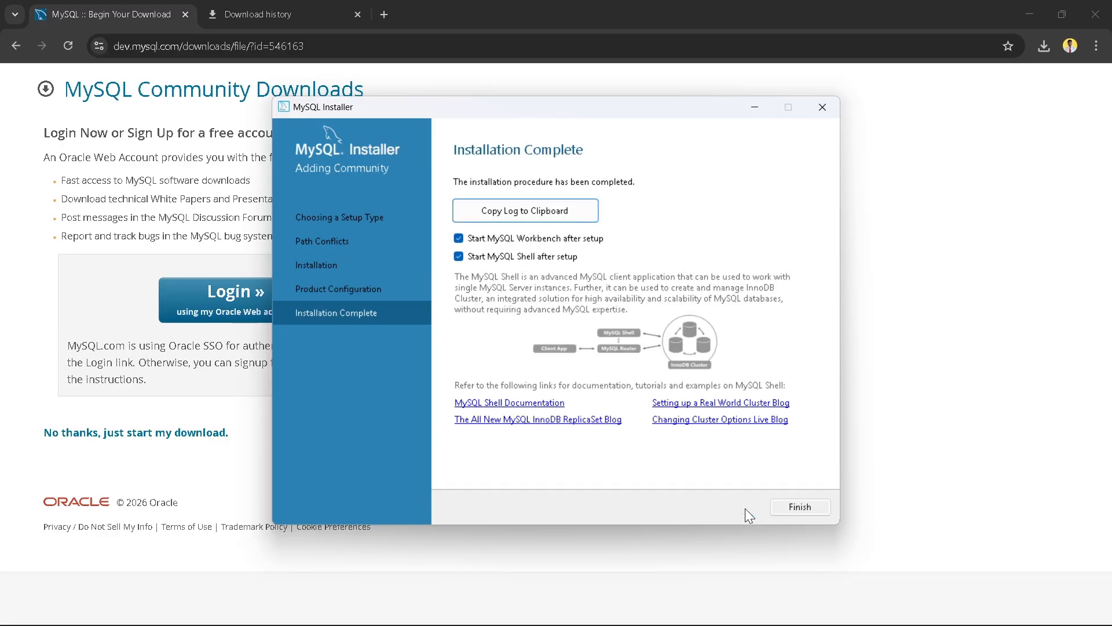
click(800, 508)
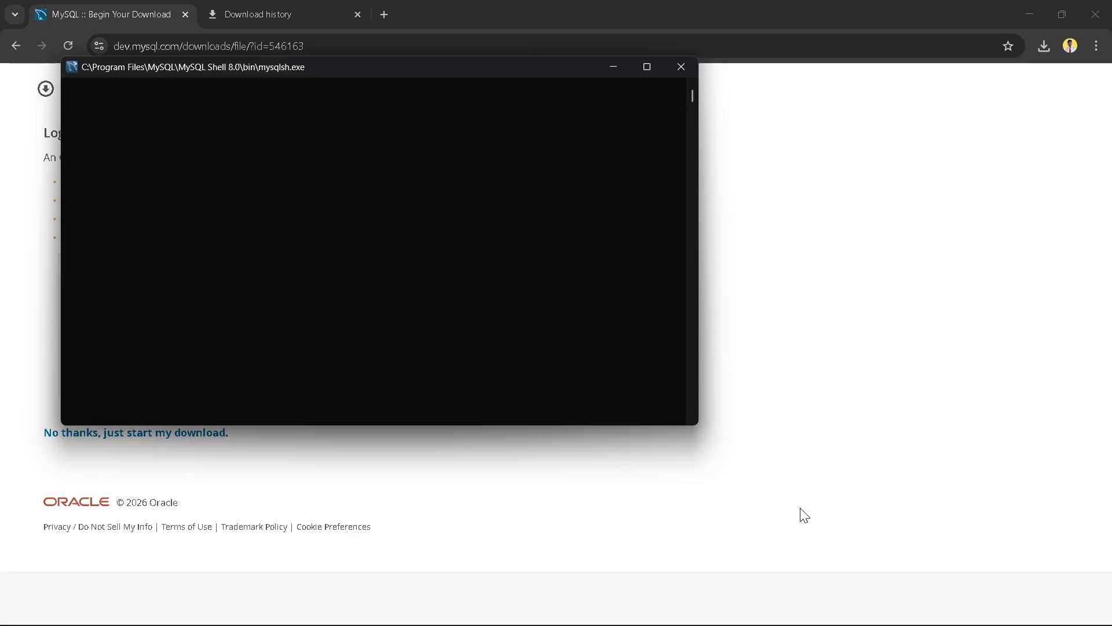
click(689, 68)
- Search Windows for "mysql", open MySQL Workbench 8.0 CE, and maximize its window
key(super)
text(mys)
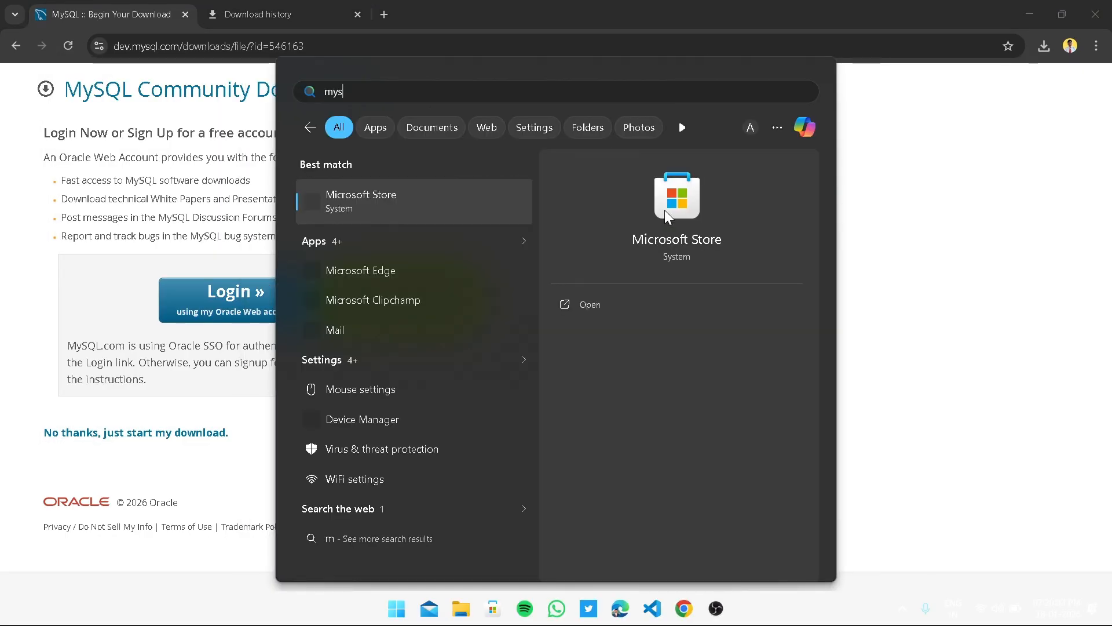
text(ql)
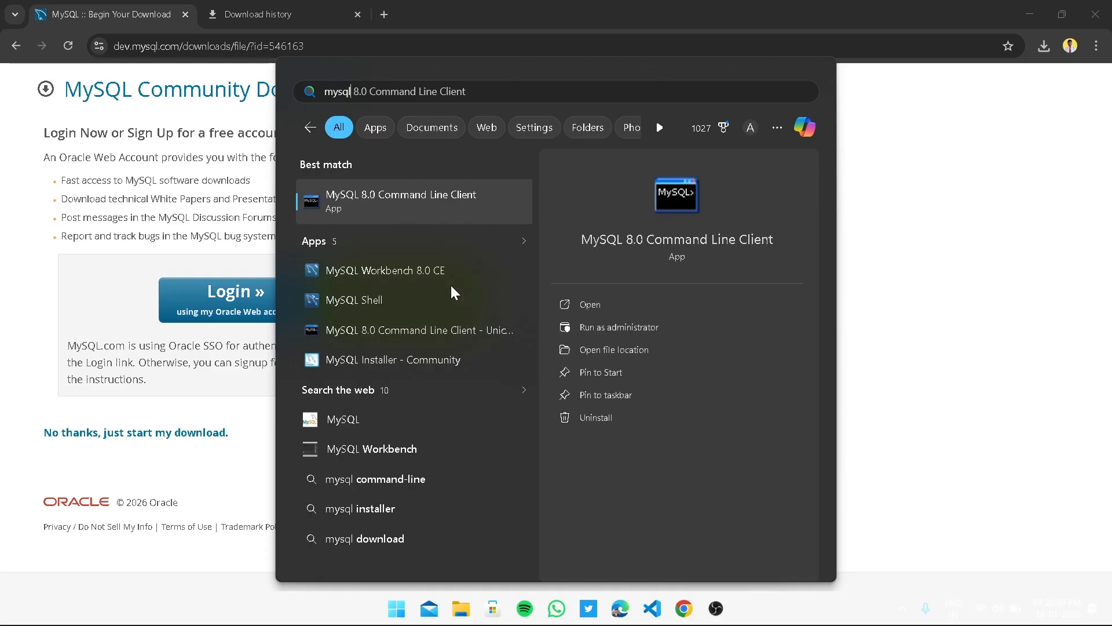
click(408, 274)
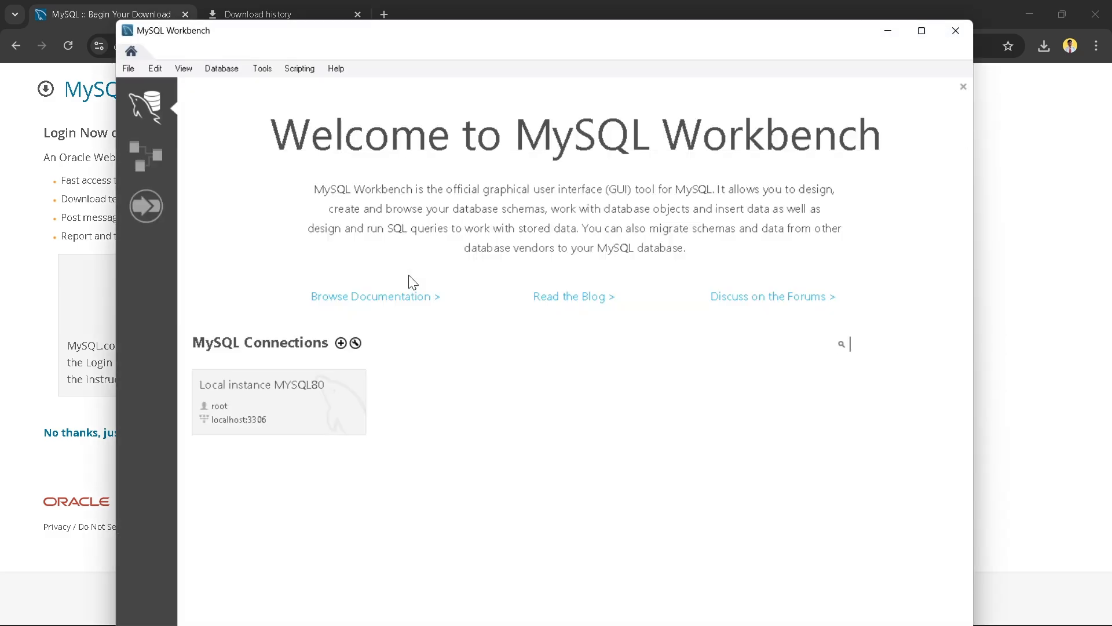
click(921, 31)
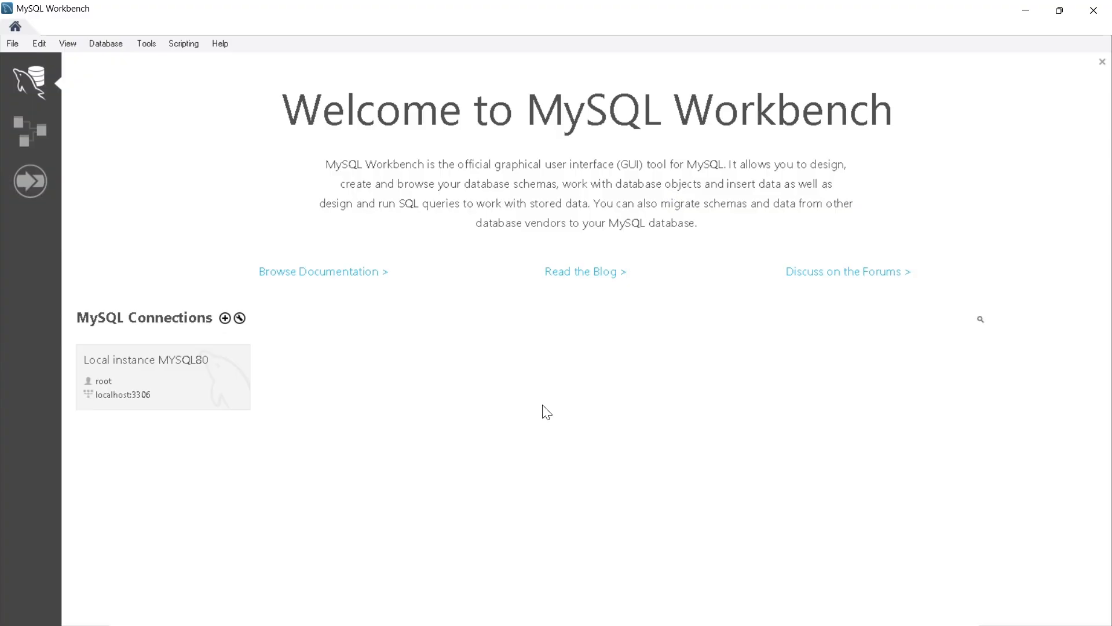